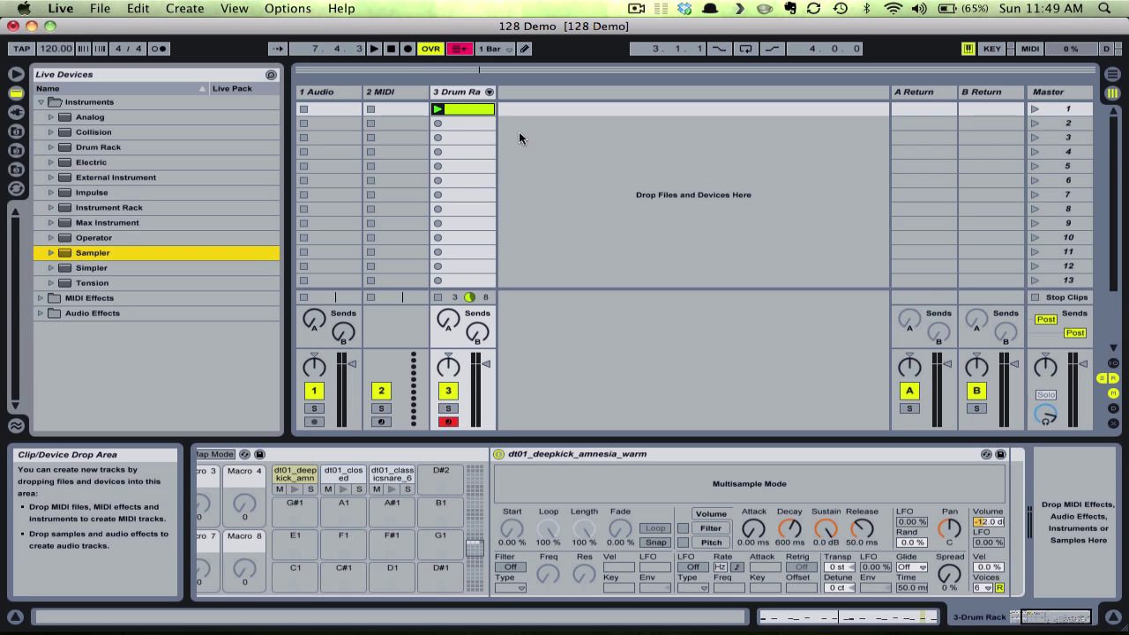
# Play the drum clip, show the Drum Rack's chain mixers, and select the classic snare pad.
pyautogui.click(435, 108)
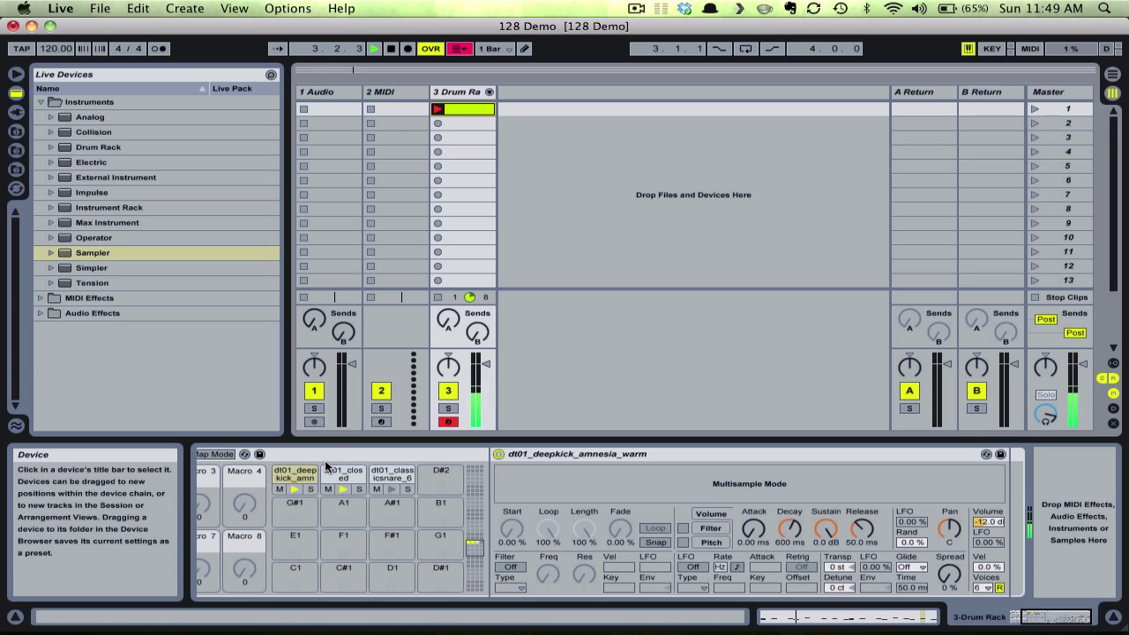
pyautogui.click(489, 91)
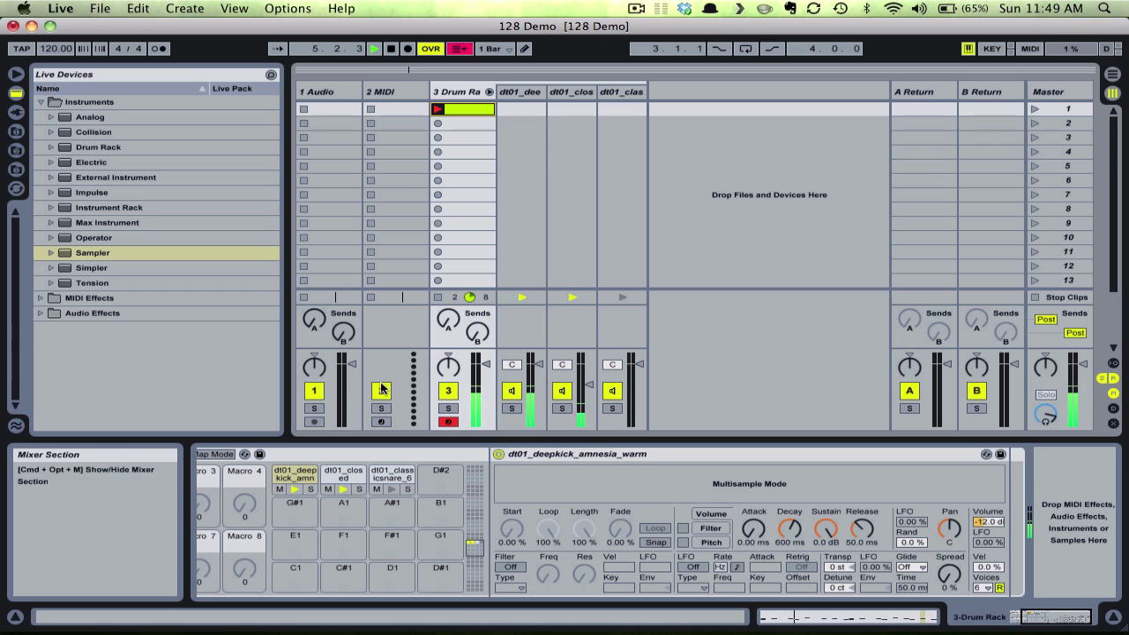
pyautogui.click(340, 478)
pyautogui.click(395, 477)
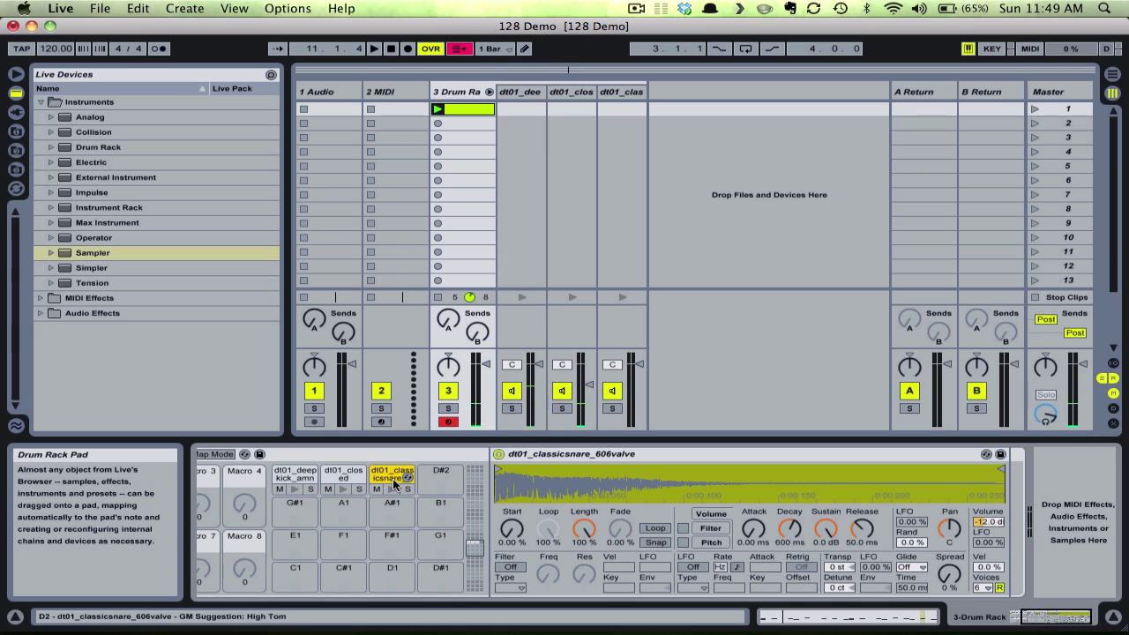
# Convert the snare's Simpler to a Sampler holding dt01_classicsnare_606valve, then check its zone editor.
pyautogui.rightClick(594, 452)
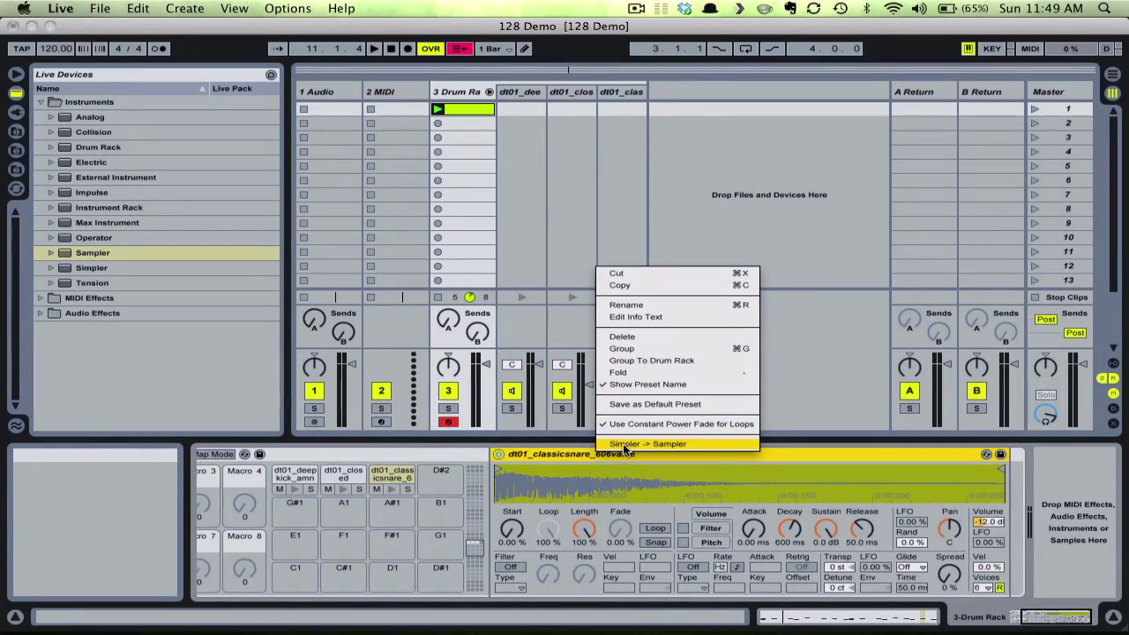
pyautogui.click(623, 444)
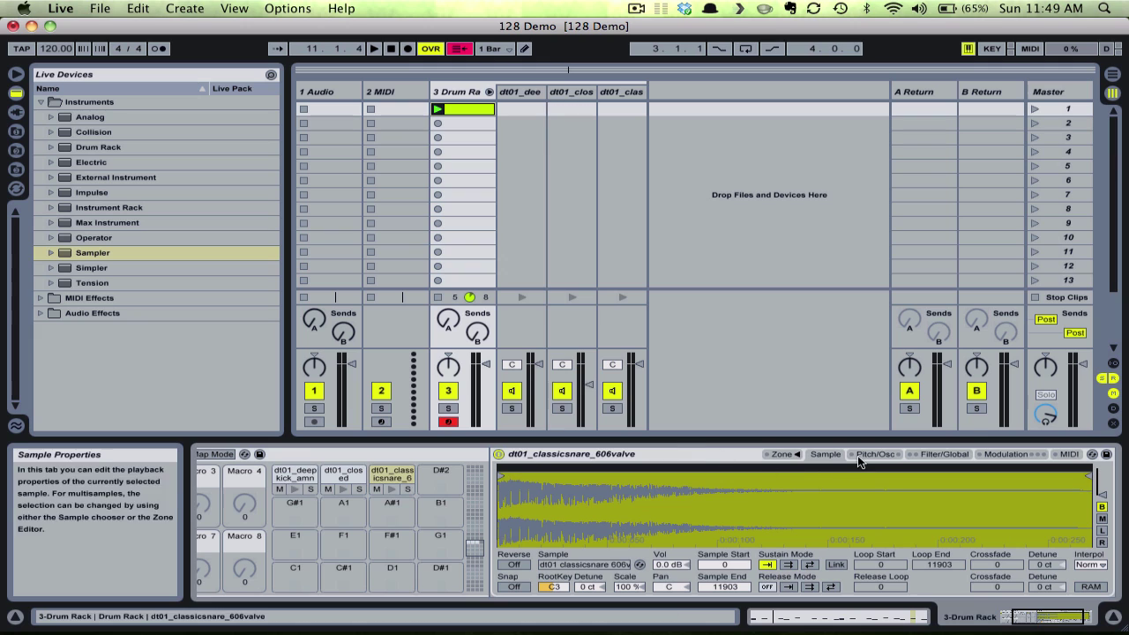
pyautogui.click(780, 456)
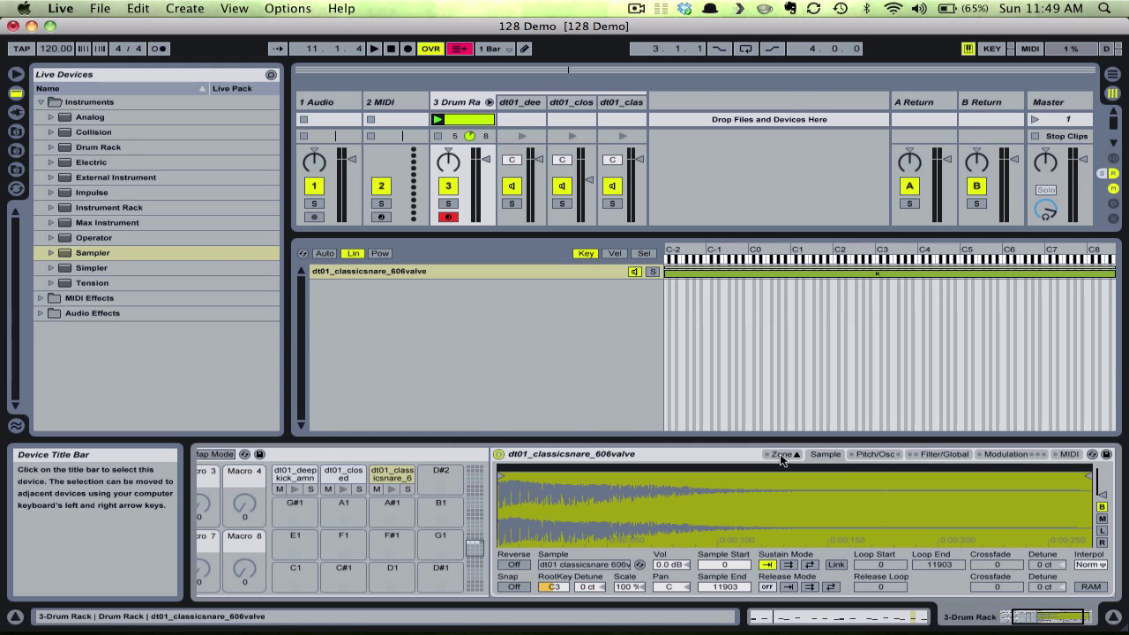
pyautogui.click(780, 455)
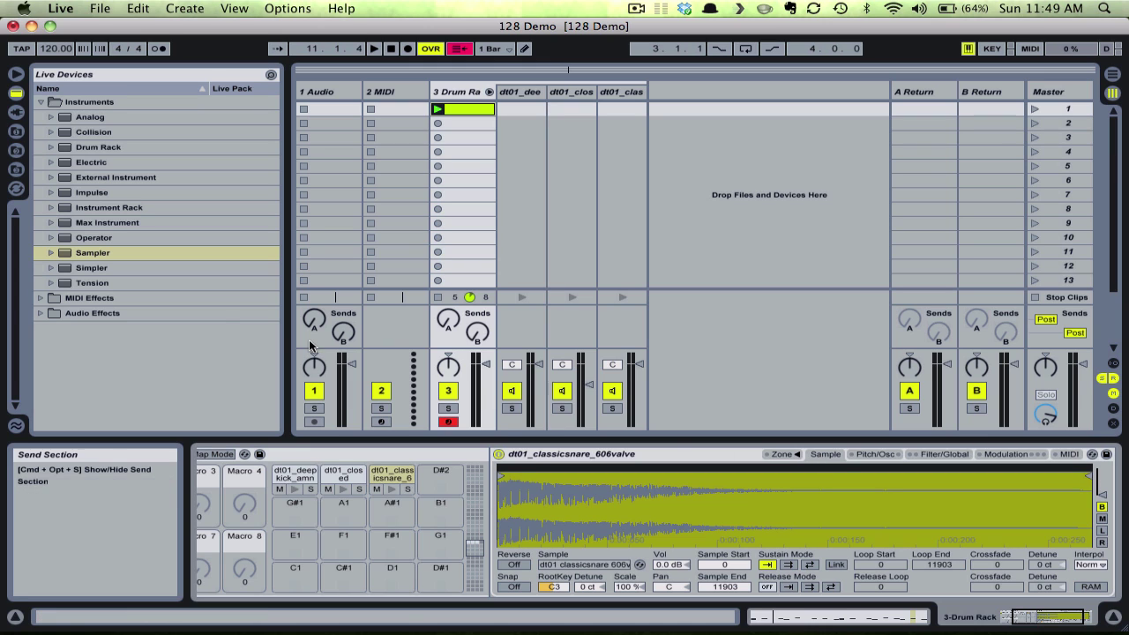
# Browse Samples to the Wave Alchemy Drum Tools > snare drums > classic snares folder.
pyautogui.click(18, 154)
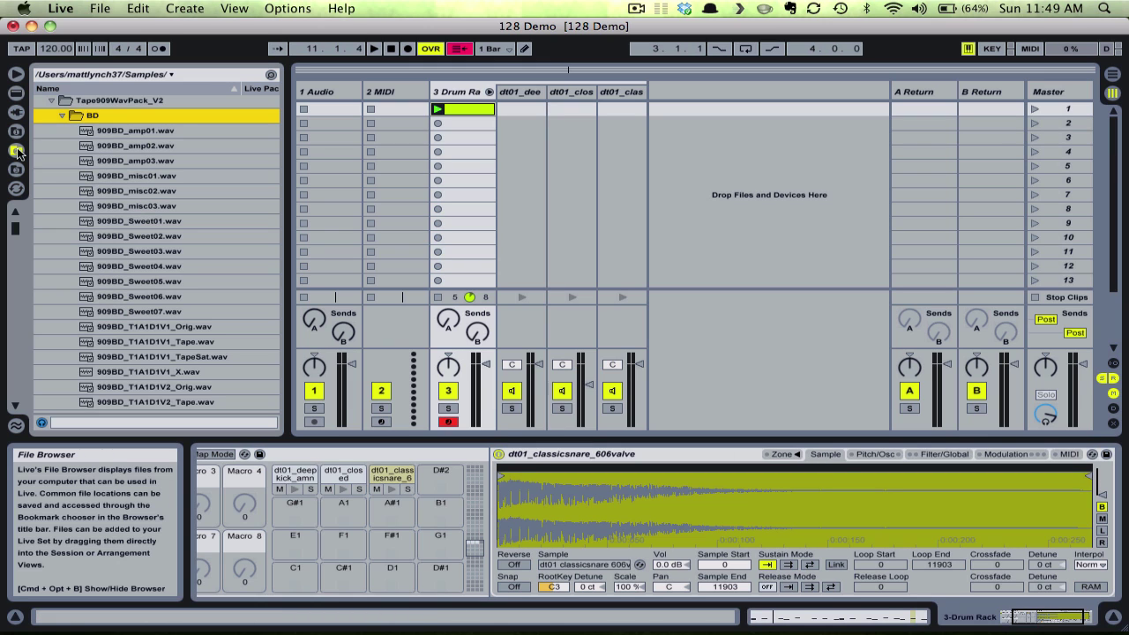
pyautogui.click(52, 101)
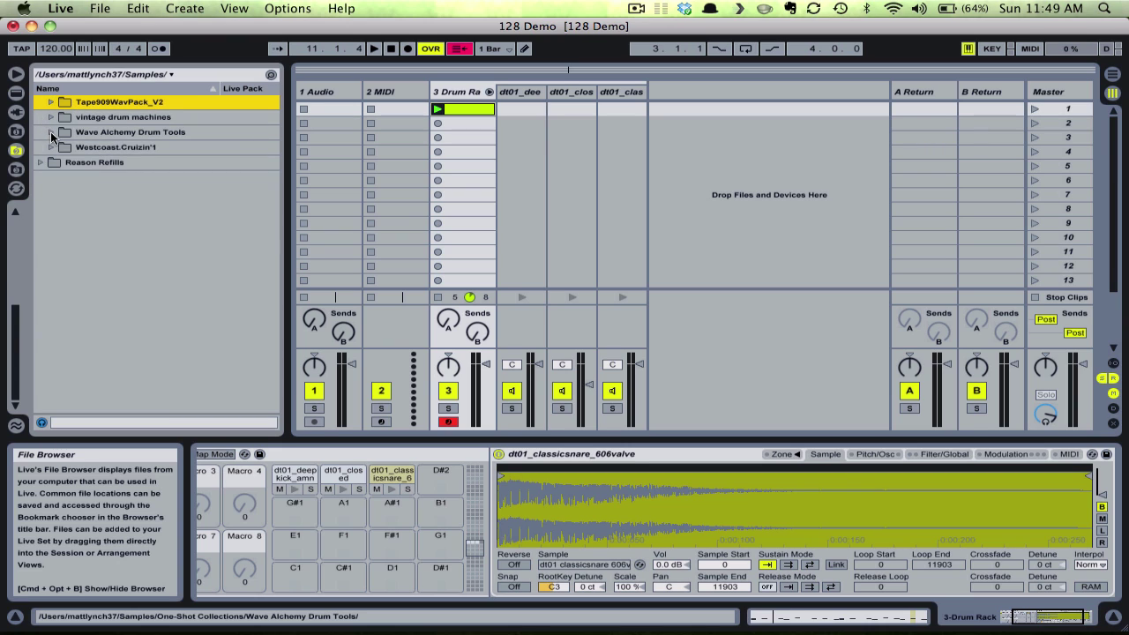
pyautogui.click(52, 131)
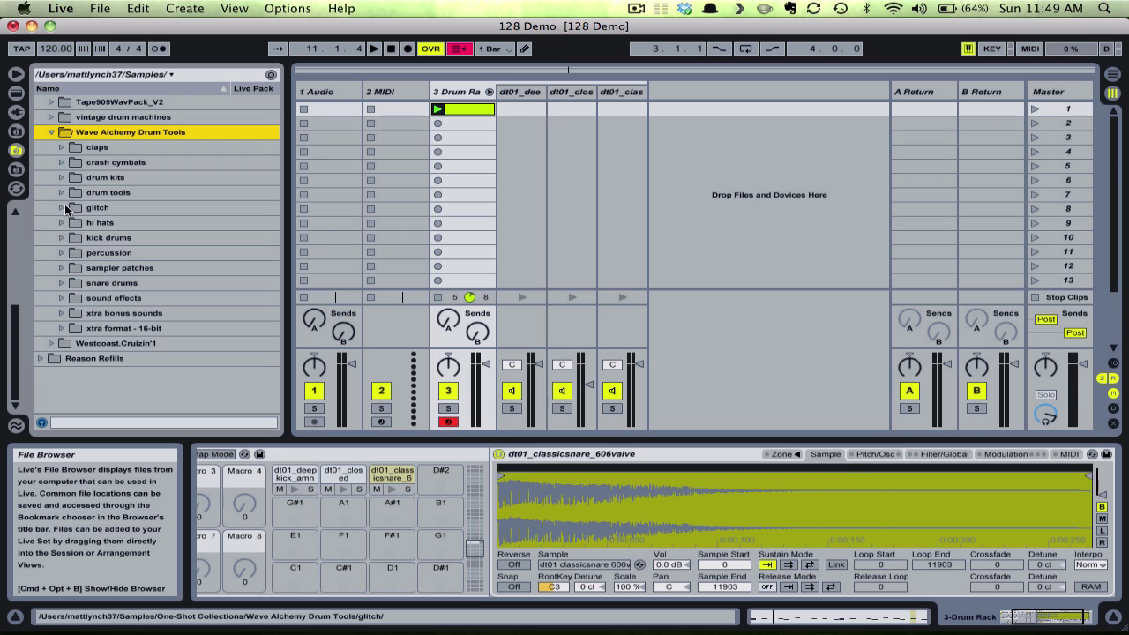
pyautogui.click(63, 280)
pyautogui.click(71, 298)
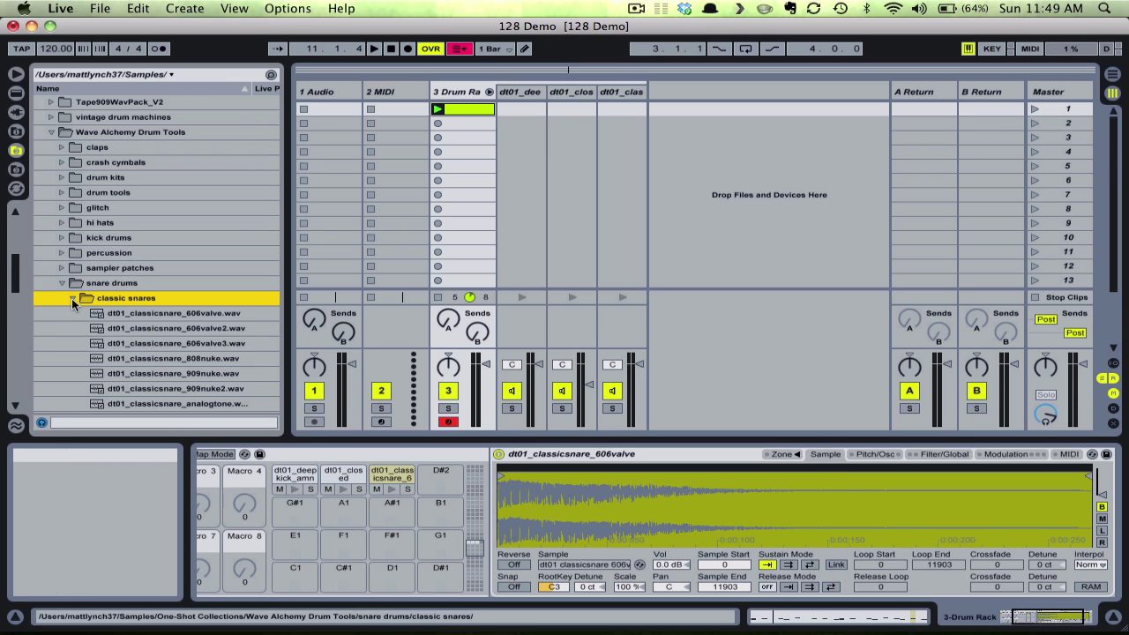
# Select every classic snare file, from the first to the last.
pyautogui.click(137, 313)
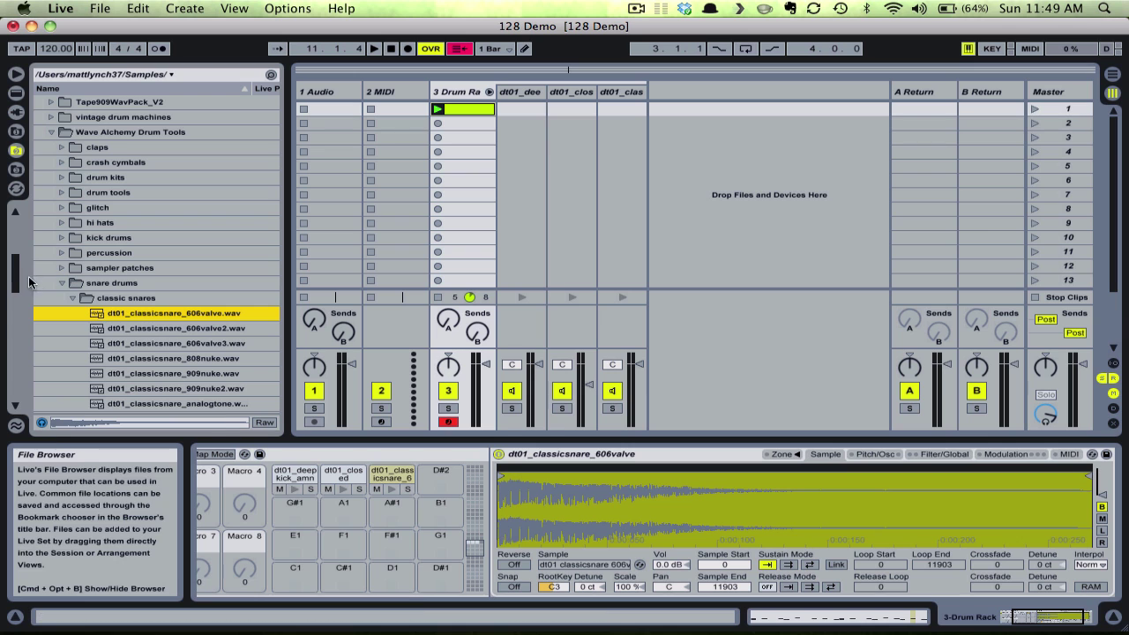
pyautogui.moveTo(15, 277); pyautogui.dragTo(19, 388)
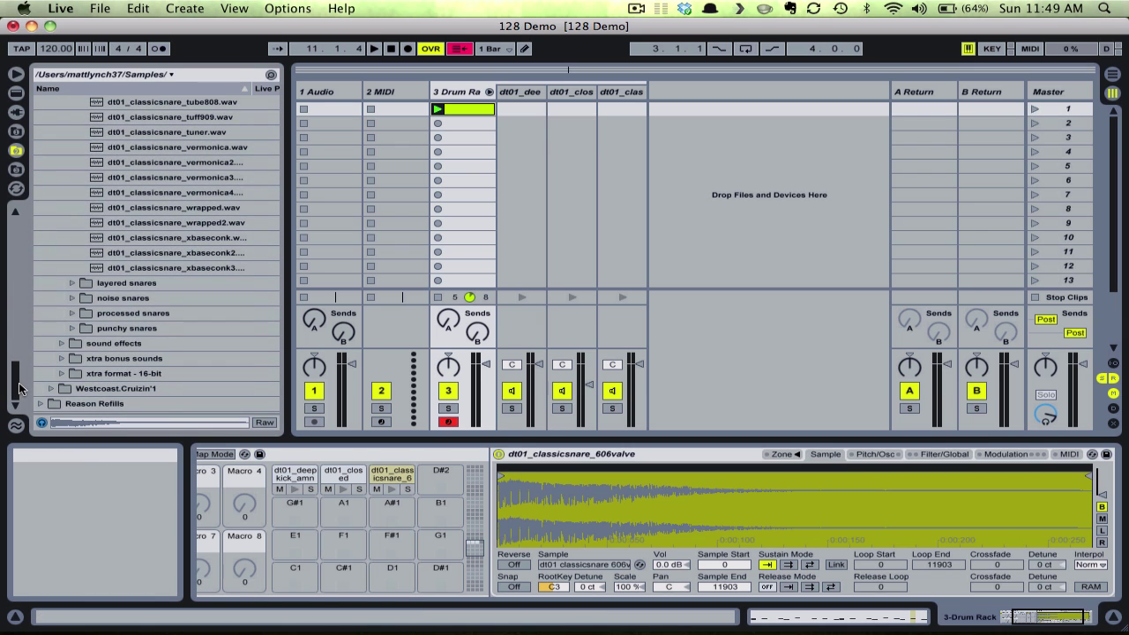
pyautogui.keyDown('shift'); pyautogui.click(163, 268); pyautogui.keyUp('shift')
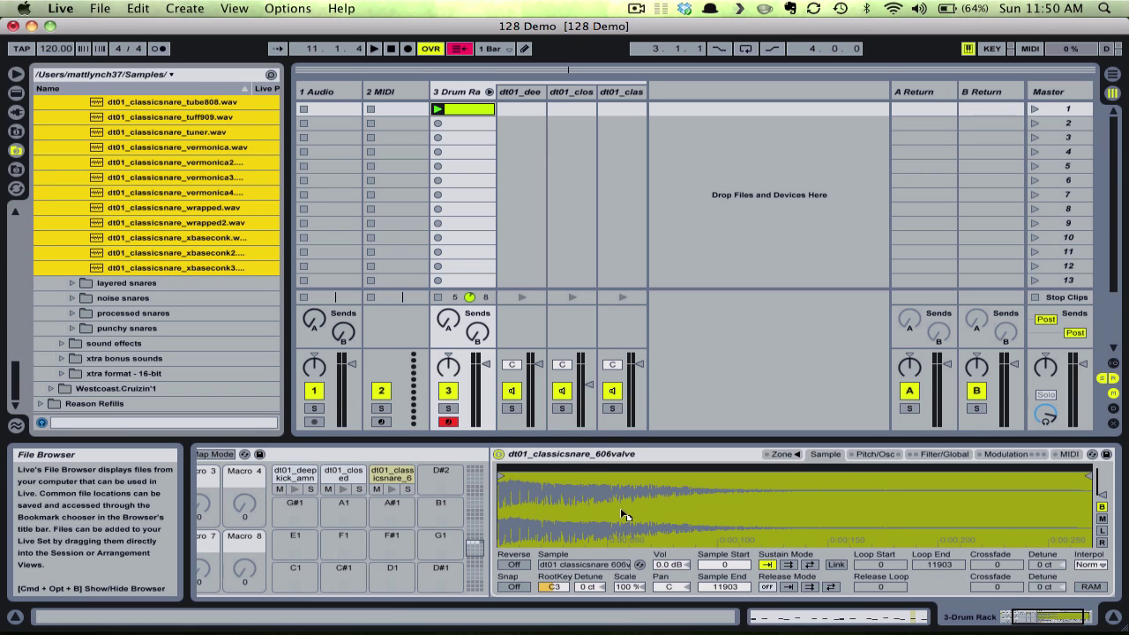
# Load the 57 selected snares into the Sampler and select all their layers in the Sel zone view.
pyautogui.moveTo(622, 511); pyautogui.dragTo(620, 508)
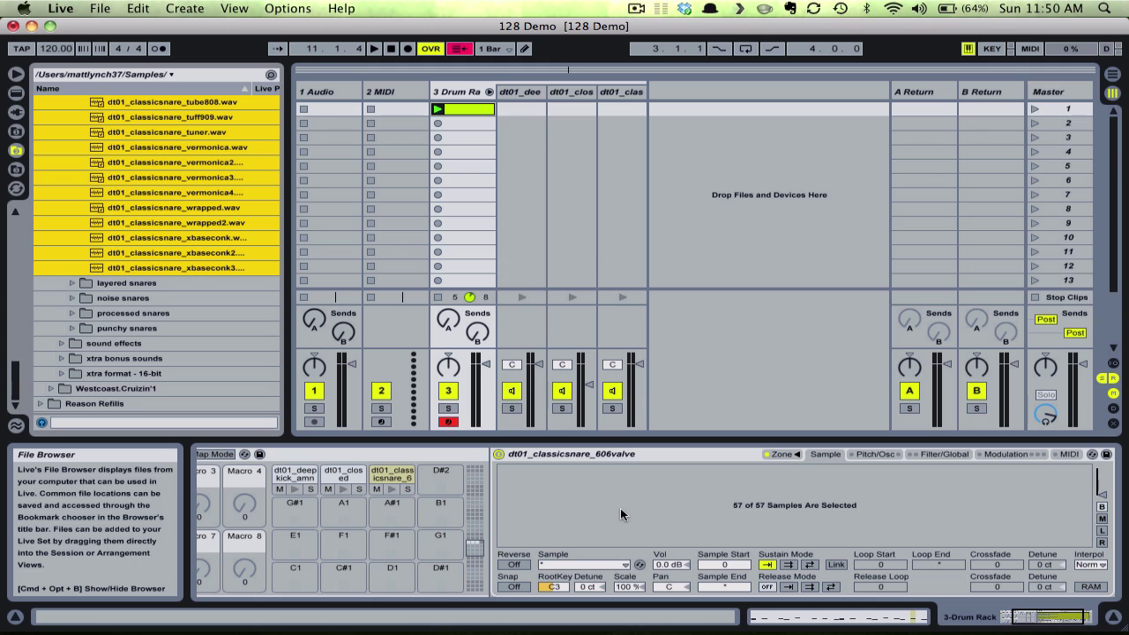
pyautogui.click(784, 456)
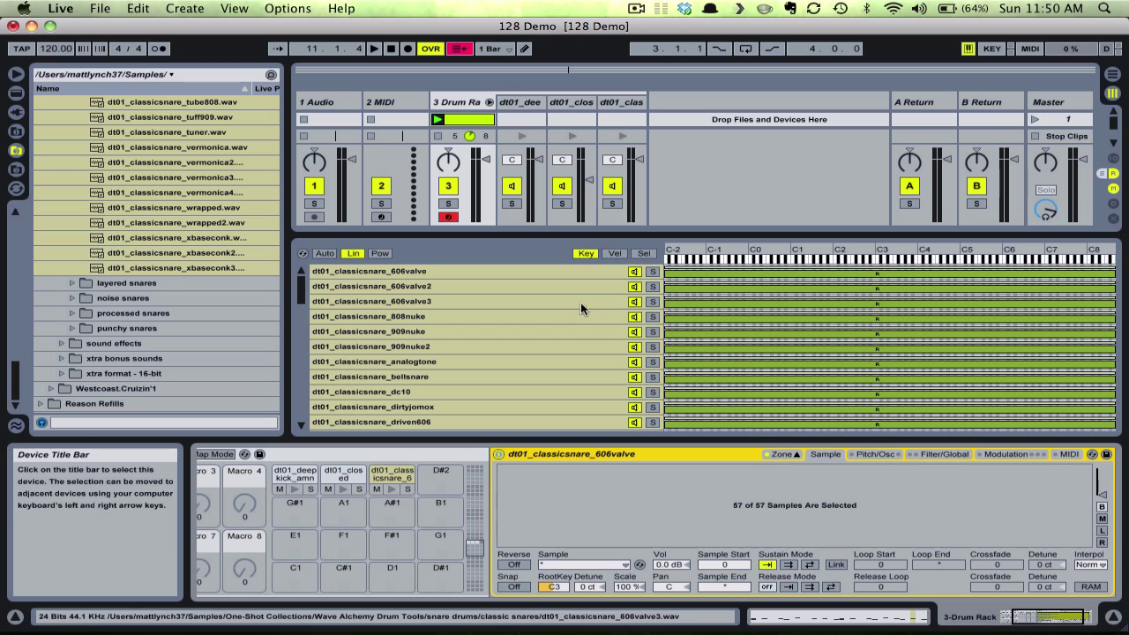
pyautogui.click(644, 253)
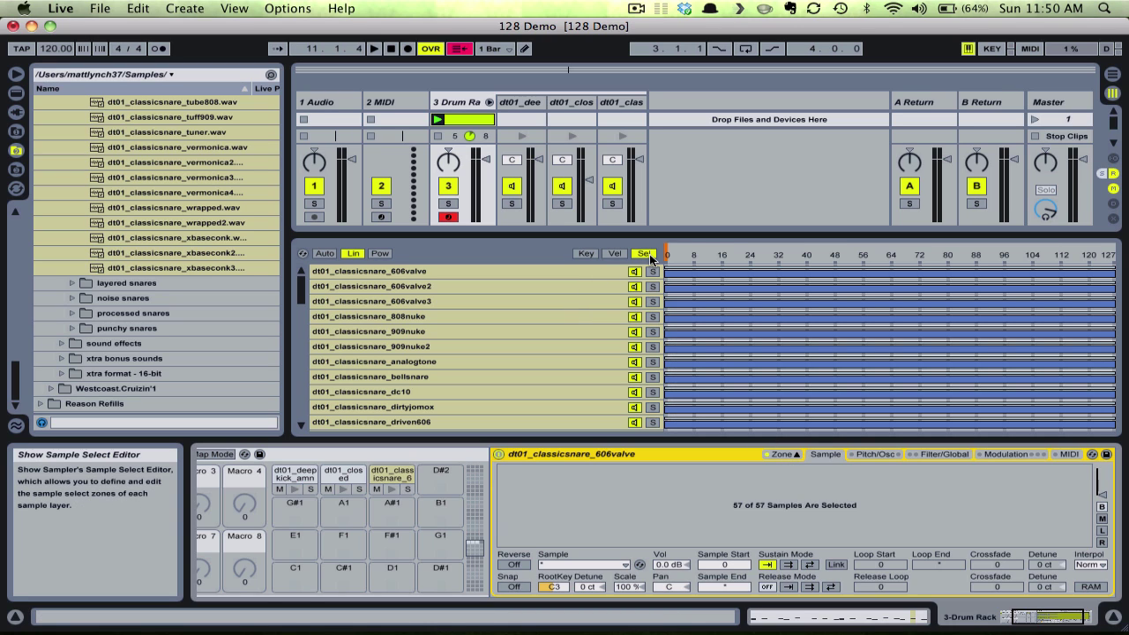
pyautogui.click(548, 272)
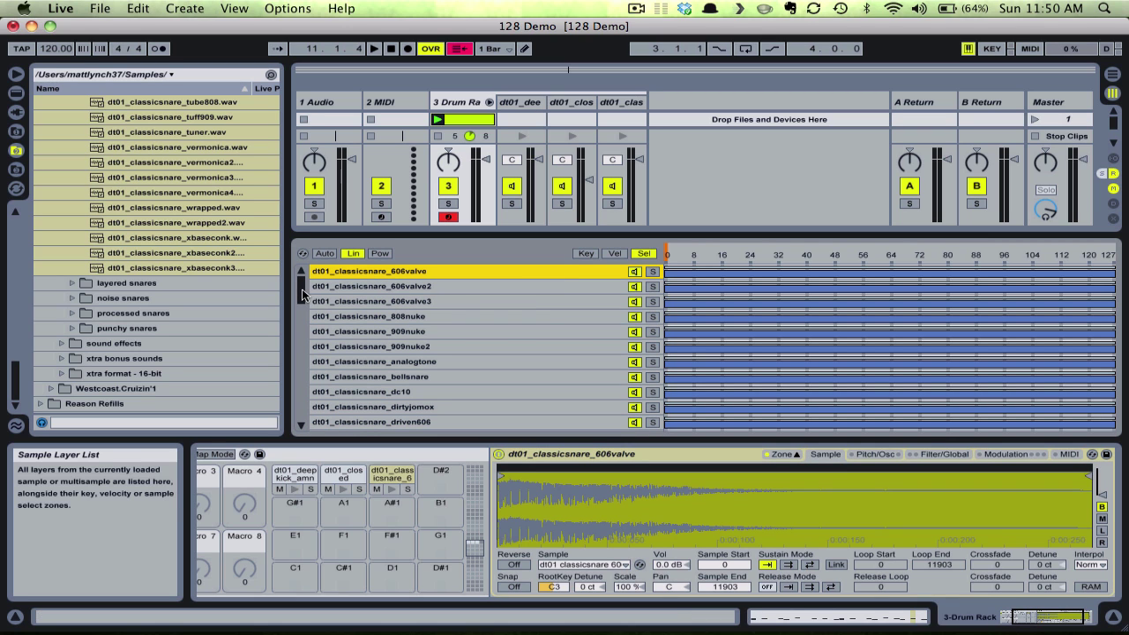
pyautogui.moveTo(302, 288); pyautogui.dragTo(302, 406)
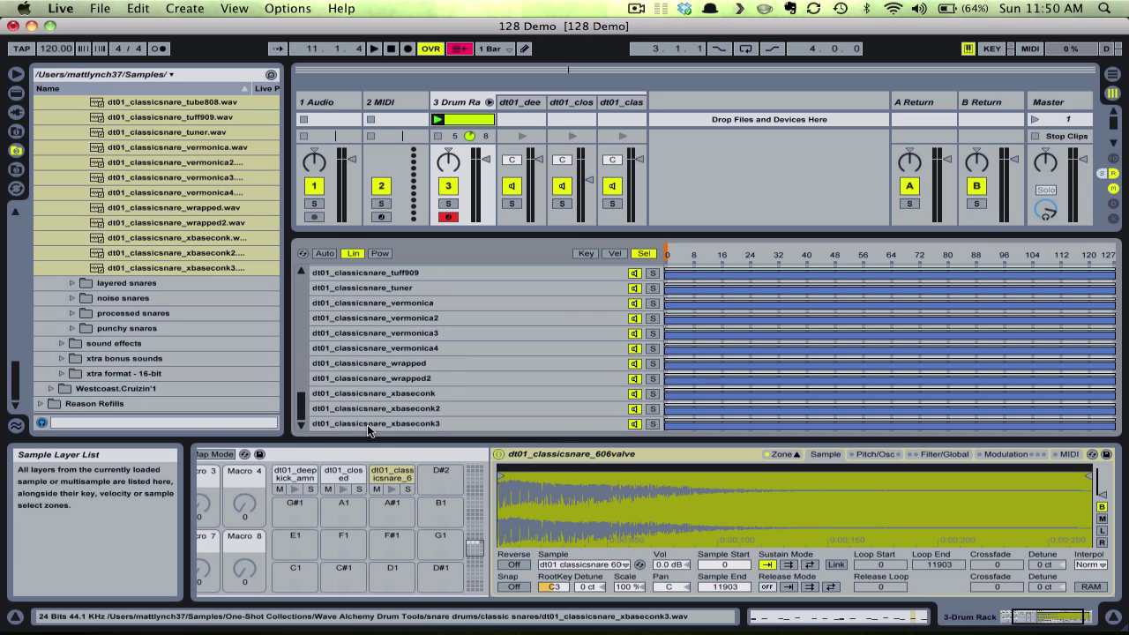
pyautogui.press('super+a')
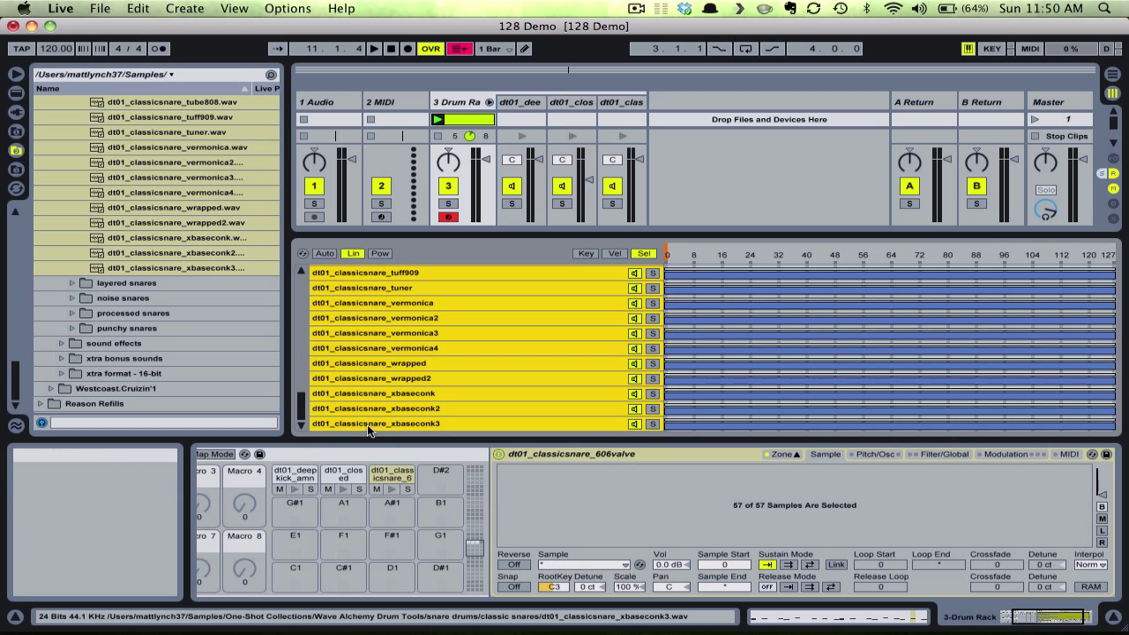
# Distribute the 57 layers' sample-select ranges equally across 0–127 and scroll to check them.
pyautogui.rightClick(520, 346)
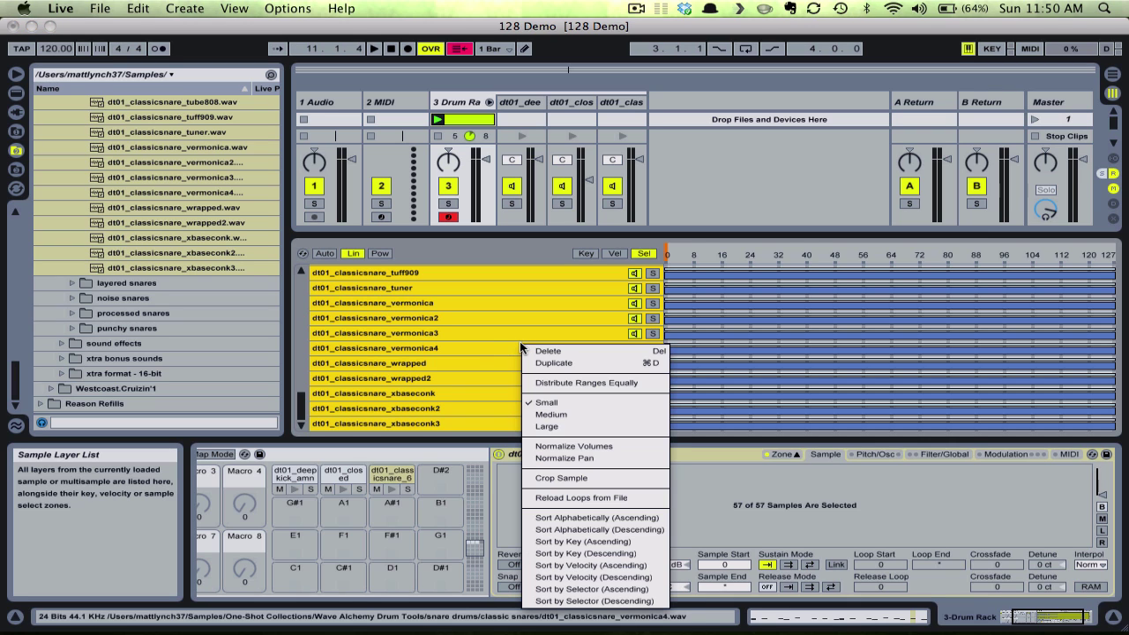
pyautogui.click(557, 384)
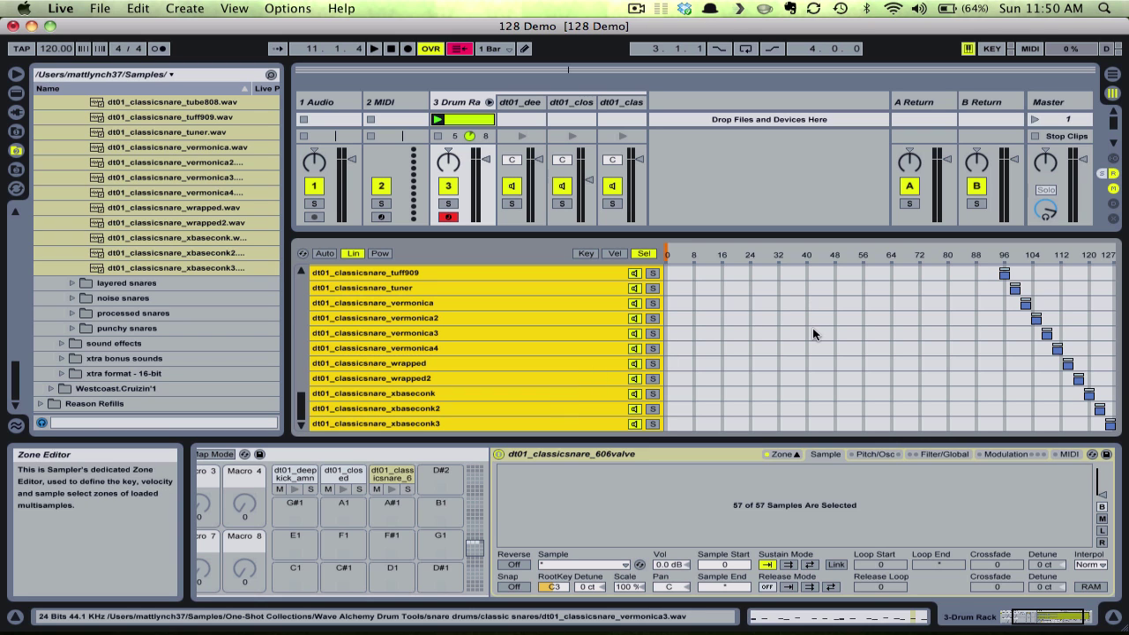
pyautogui.scroll(6, 812, 327)
pyautogui.scroll(10, 812, 327)
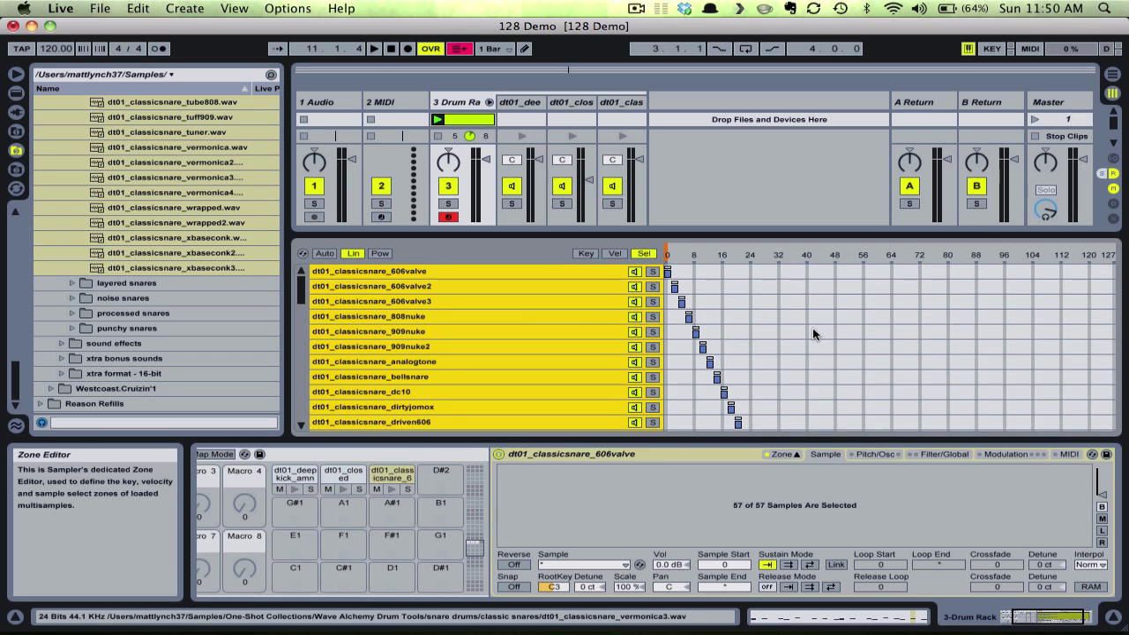
pyautogui.scroll(-12, 812, 333)
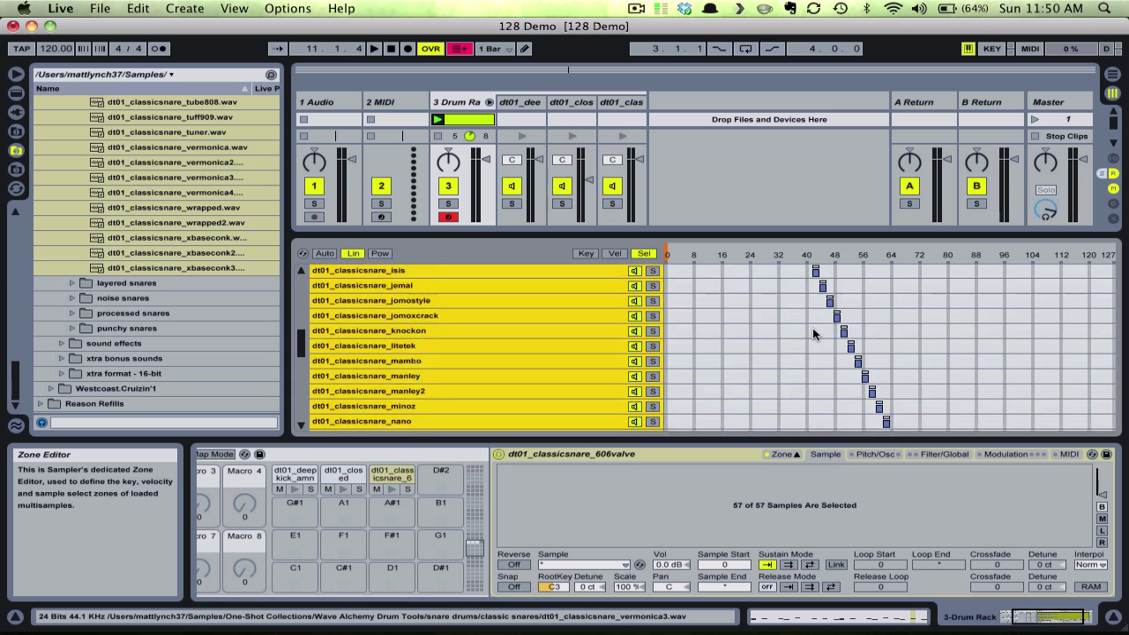
pyautogui.scroll(-10, 813, 333)
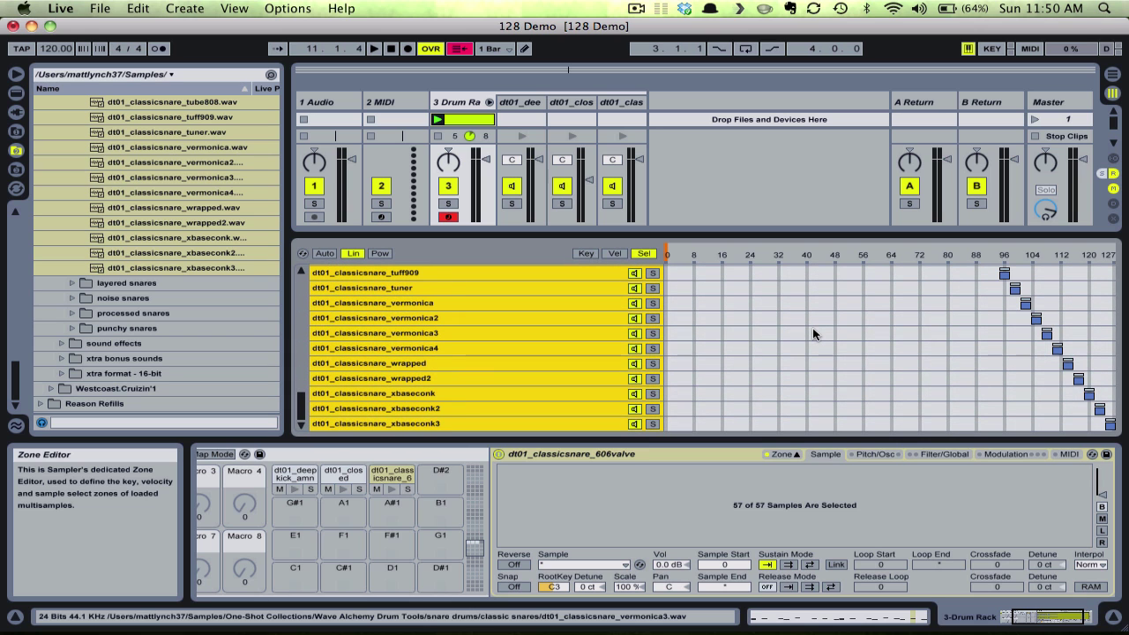
pyautogui.scroll(20, 813, 332)
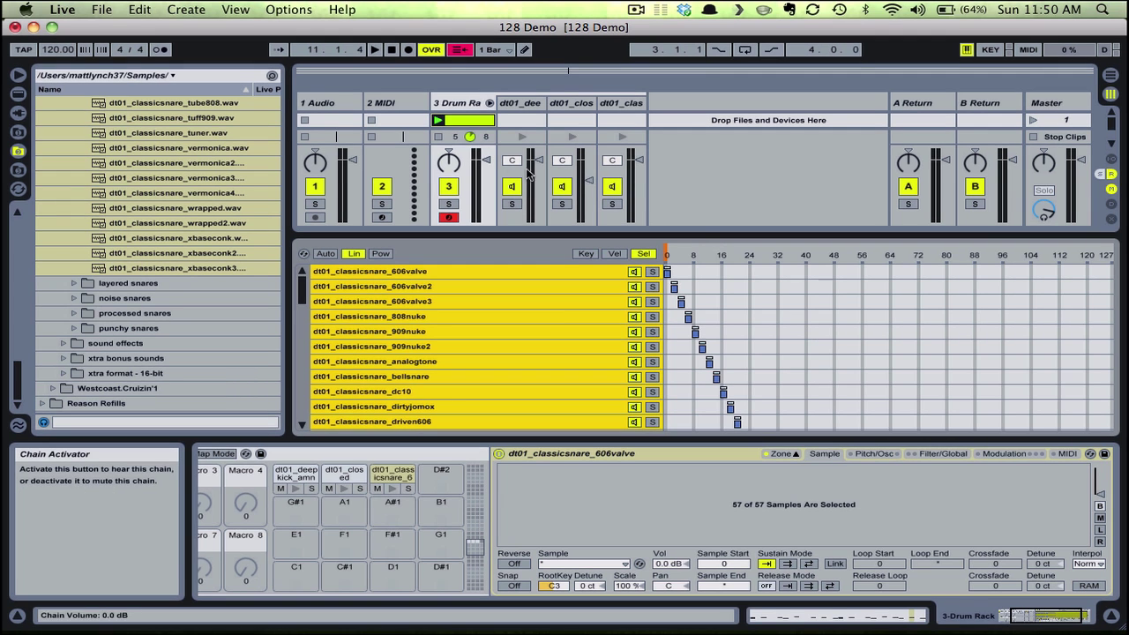
# Play the drum clip while sliding the Sample Select Ruler from the first snare up to about 18.
pyautogui.click(439, 120)
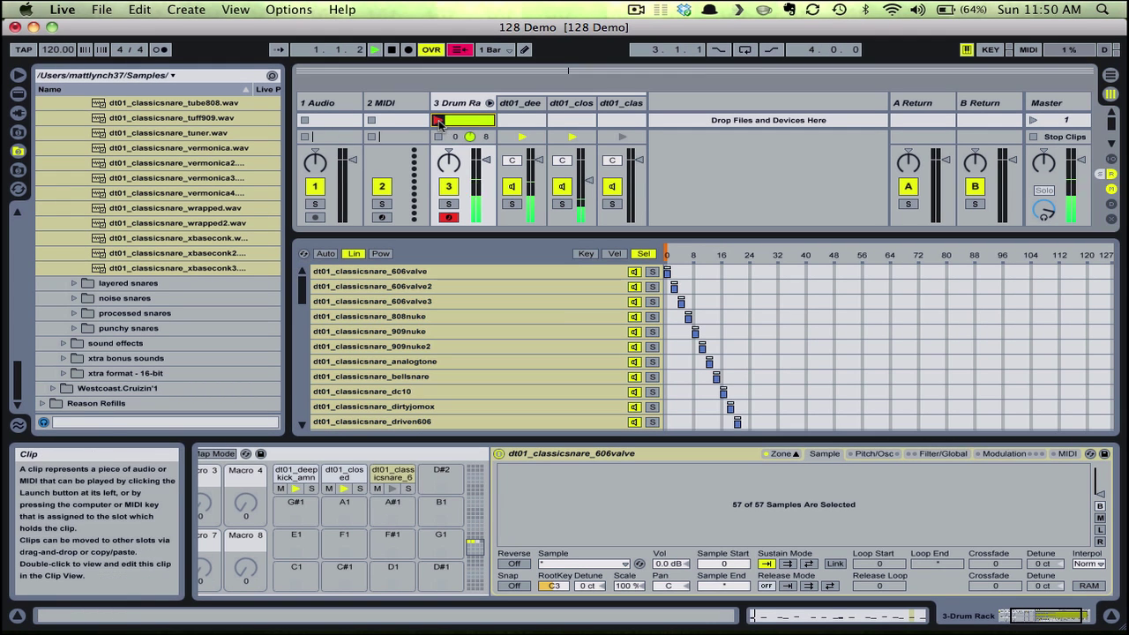
pyautogui.click(664, 254)
pyautogui.moveTo(665, 254); pyautogui.dragTo(696, 254)
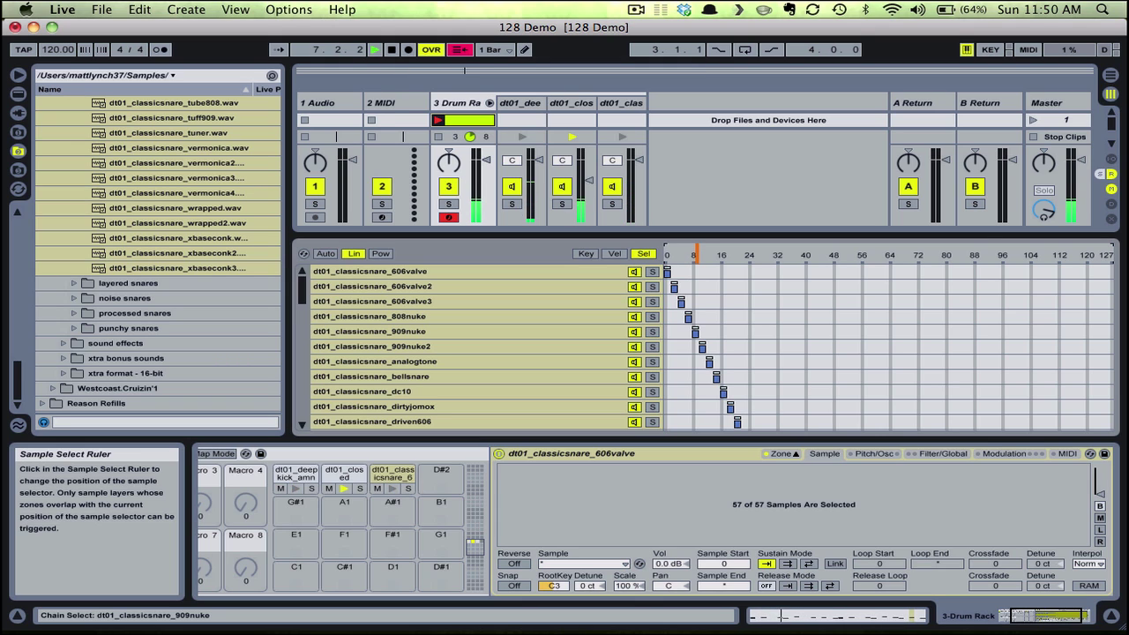
pyautogui.moveTo(696, 254); pyautogui.dragTo(730, 263)
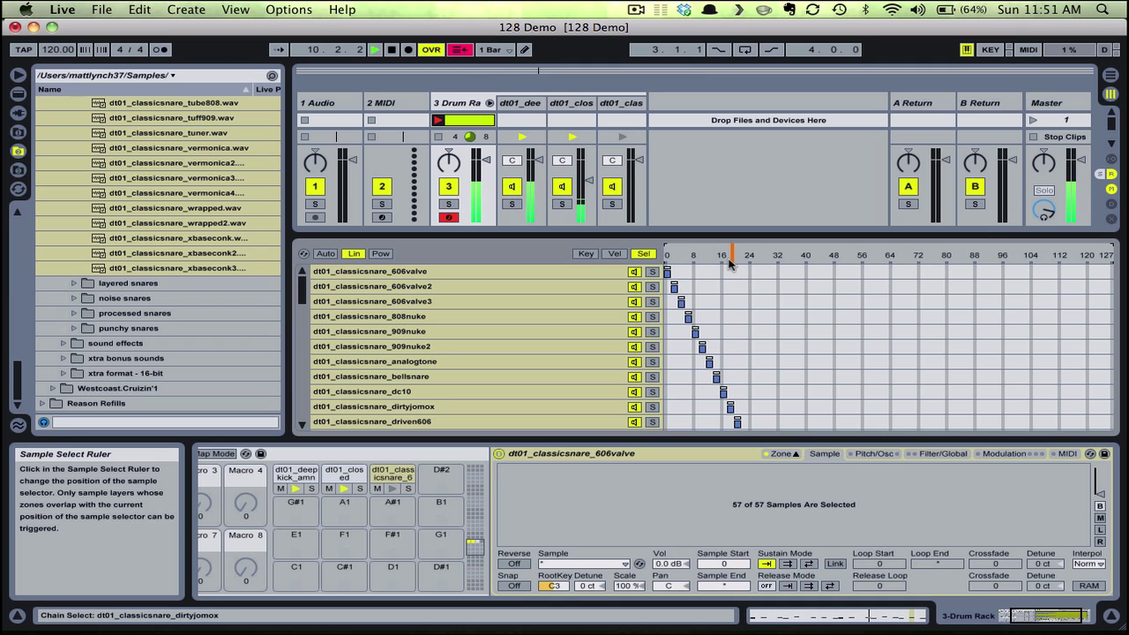